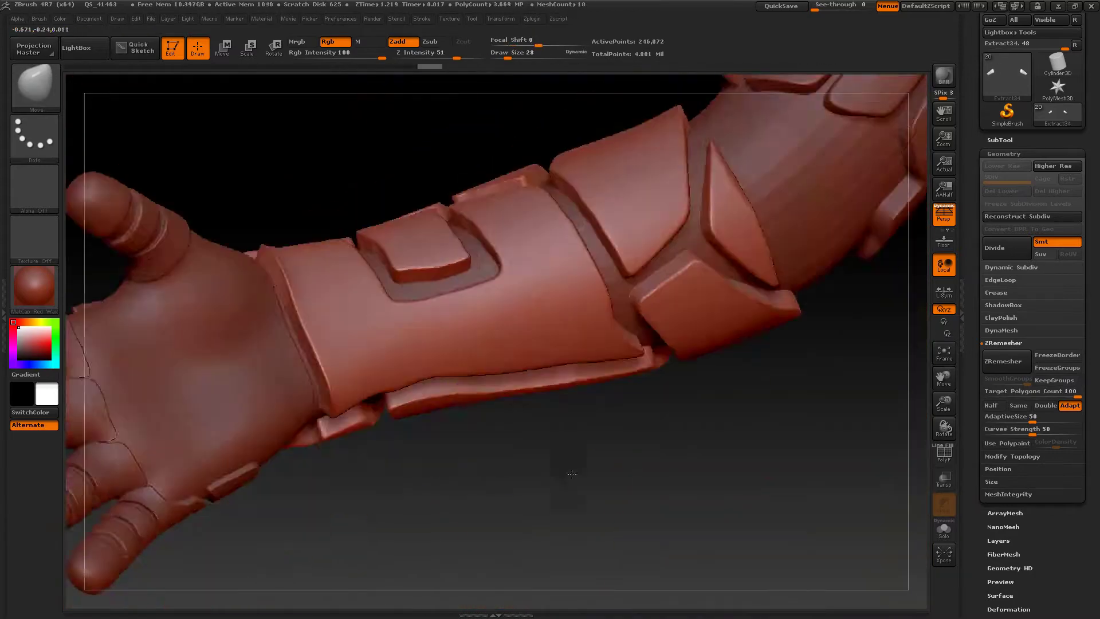
# Rotate the view to inspect the layered forearm armour plates down to the glove
pyautogui.moveTo(572, 474); pyautogui.dragTo(781, 344)
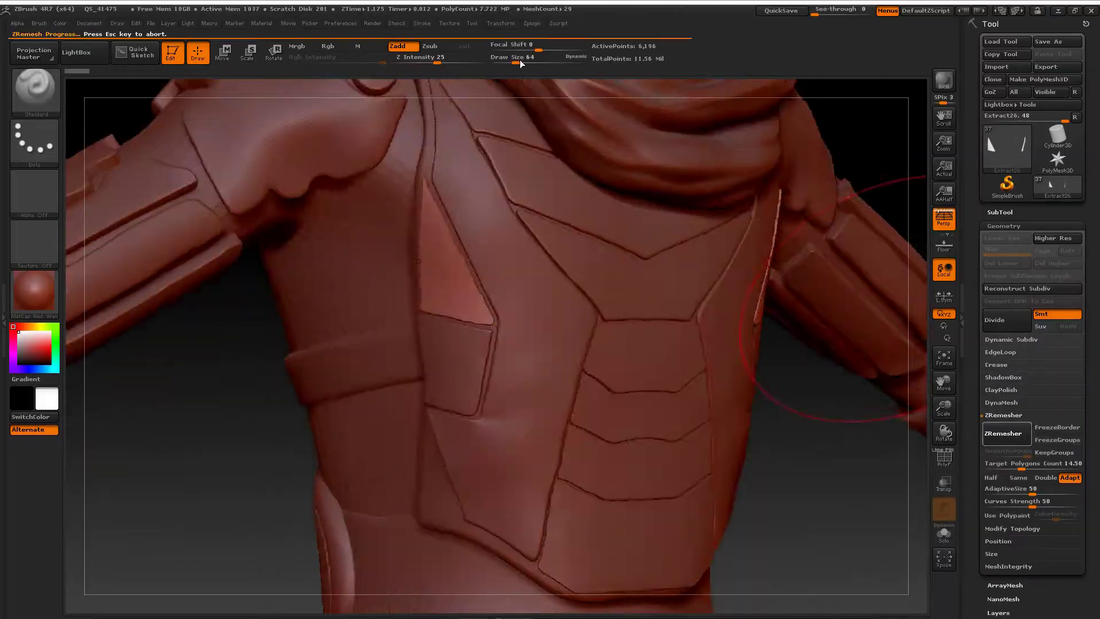
# Switch from ZBrush to the browser holding the hooded-figure reference PDF
pyautogui.hotkey('alt', 'Tab')
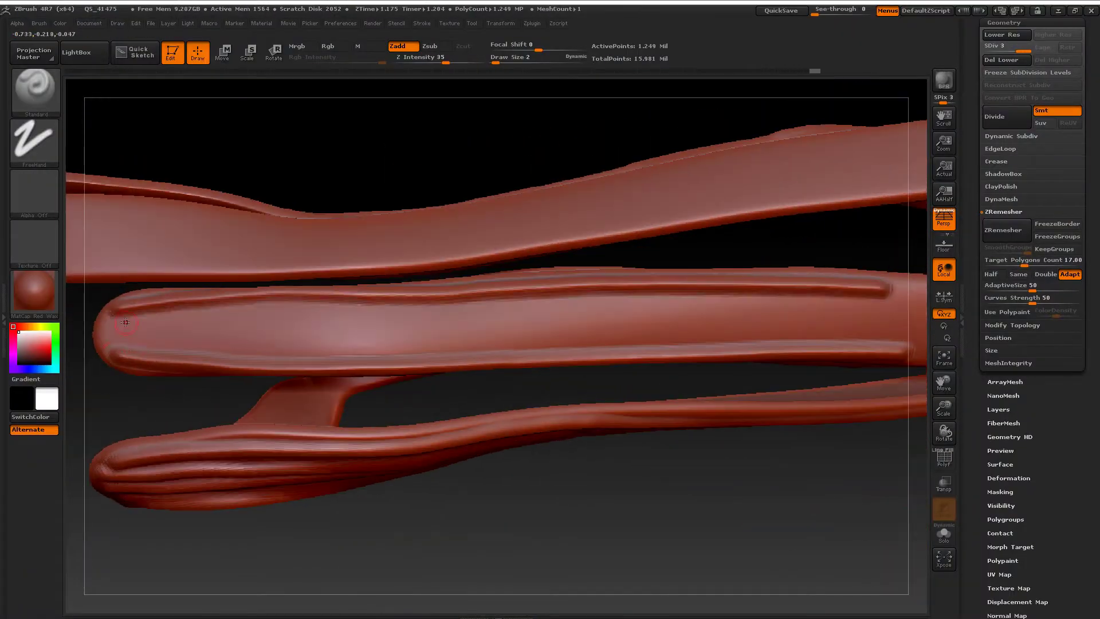
# Orbit the scarf mesh to view it from another side
pyautogui.moveTo(125, 322); pyautogui.dragTo(855, 337)
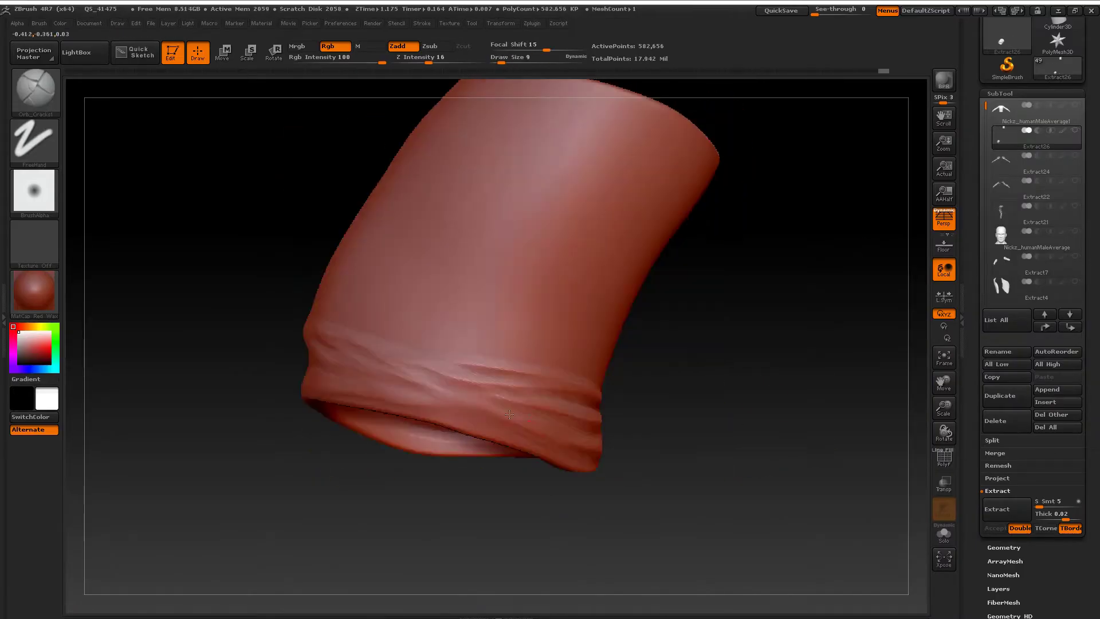
# Rotate the sleeve cuff tube to look into its opening
pyautogui.moveTo(510, 414); pyautogui.dragTo(583, 351)
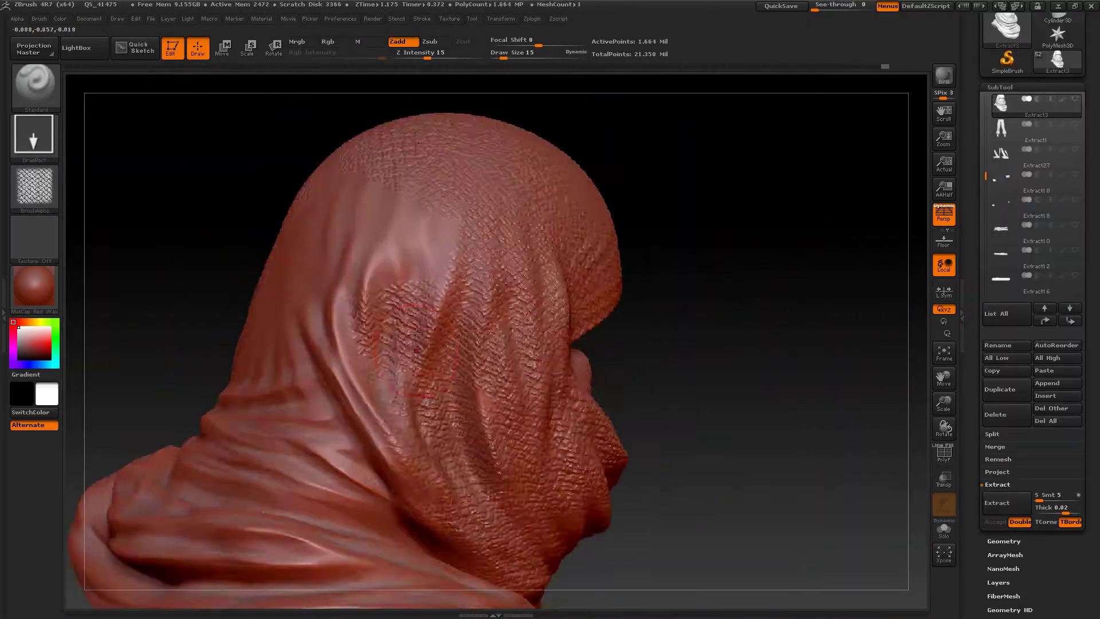
# Orbit around the hood, suit plates and ribbed leg-plate edges to inspect details
pyautogui.moveTo(783, 316)
pyautogui.mouseDown()
pyautogui.moveTo(701, 369)
pyautogui.moveTo(486, 378)
pyautogui.moveTo(491, 348)
pyautogui.mouseUp()
pyautogui.moveTo(372, 282); pyautogui.dragTo(737, 283)
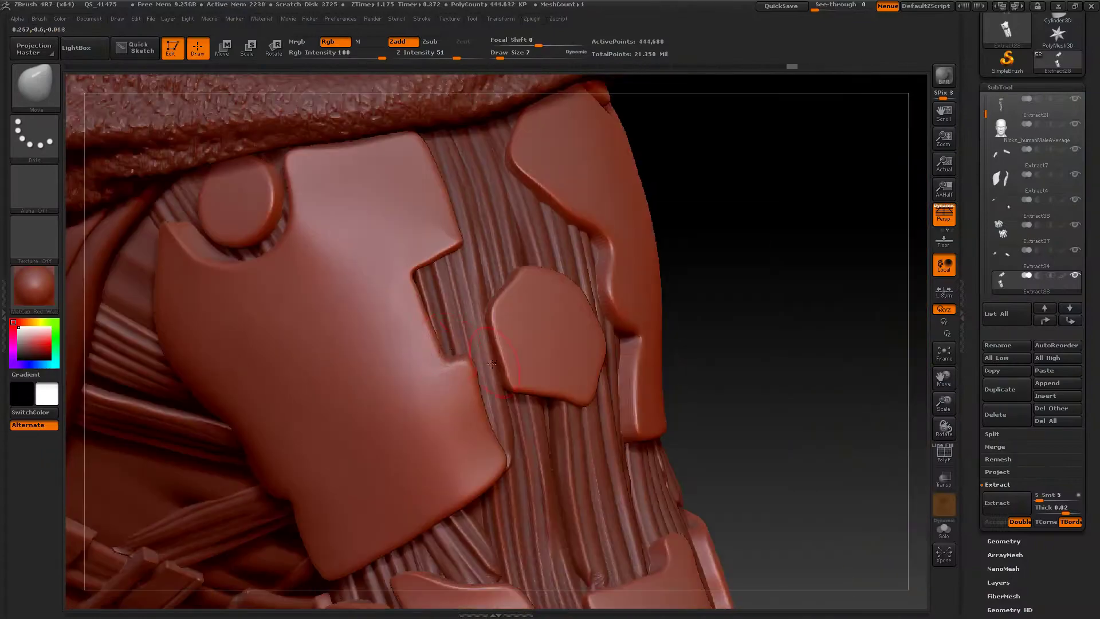
pyautogui.moveTo(492, 363)
pyautogui.mouseDown()
pyautogui.moveTo(761, 322)
pyautogui.moveTo(404, 346)
pyautogui.moveTo(511, 321)
pyautogui.moveTo(152, 373)
pyautogui.moveTo(412, 476)
pyautogui.moveTo(471, 299)
pyautogui.mouseUp()
pyautogui.moveTo(470, 444)
pyautogui.mouseDown()
pyautogui.moveTo(191, 410)
pyautogui.moveTo(428, 335)
pyautogui.moveTo(511, 123)
pyautogui.mouseUp()
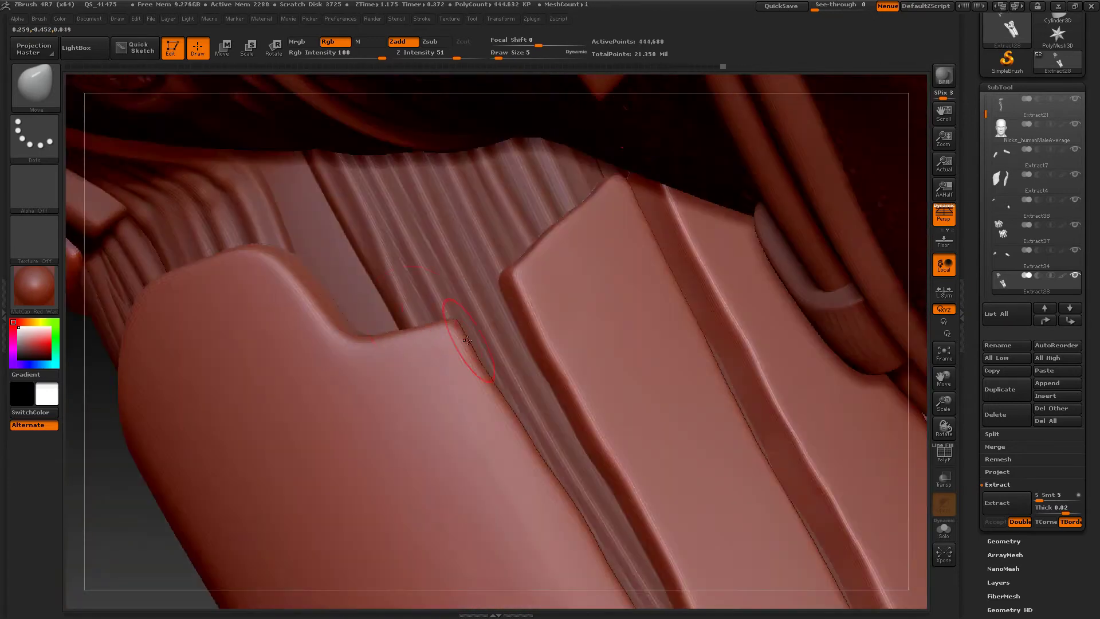